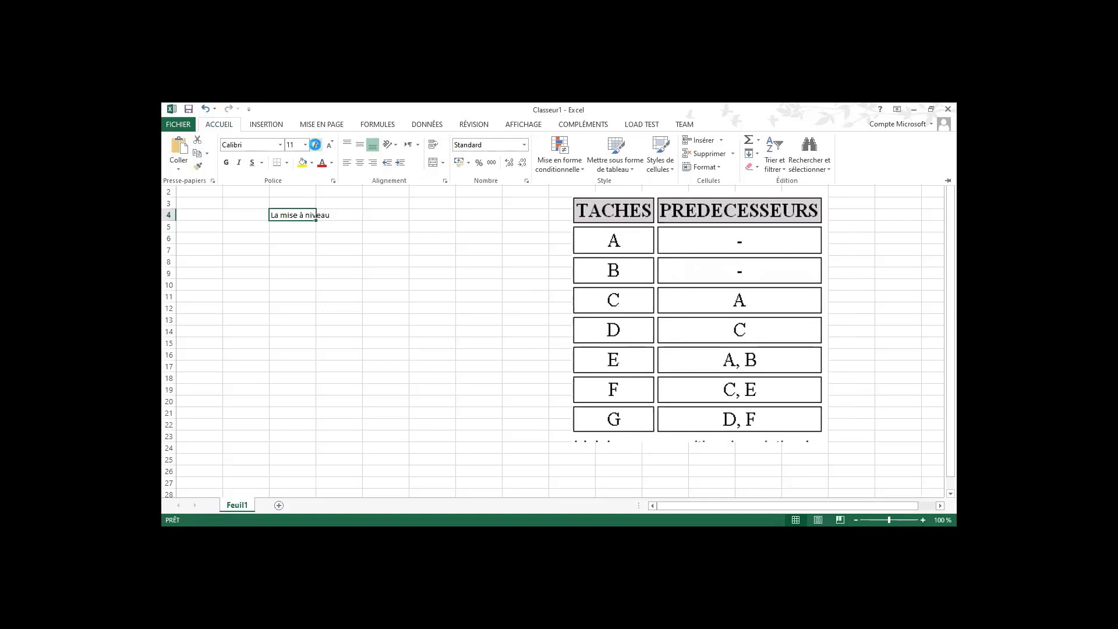
Step: Increase the font size of the "La mise à niveau" title in C4 to 16
{"action": "left_click", "coordinate": [316, 144]}
{"action": "left_click", "coordinate": [316, 144]}
{"action": "left_click", "coordinate": [317, 144]}
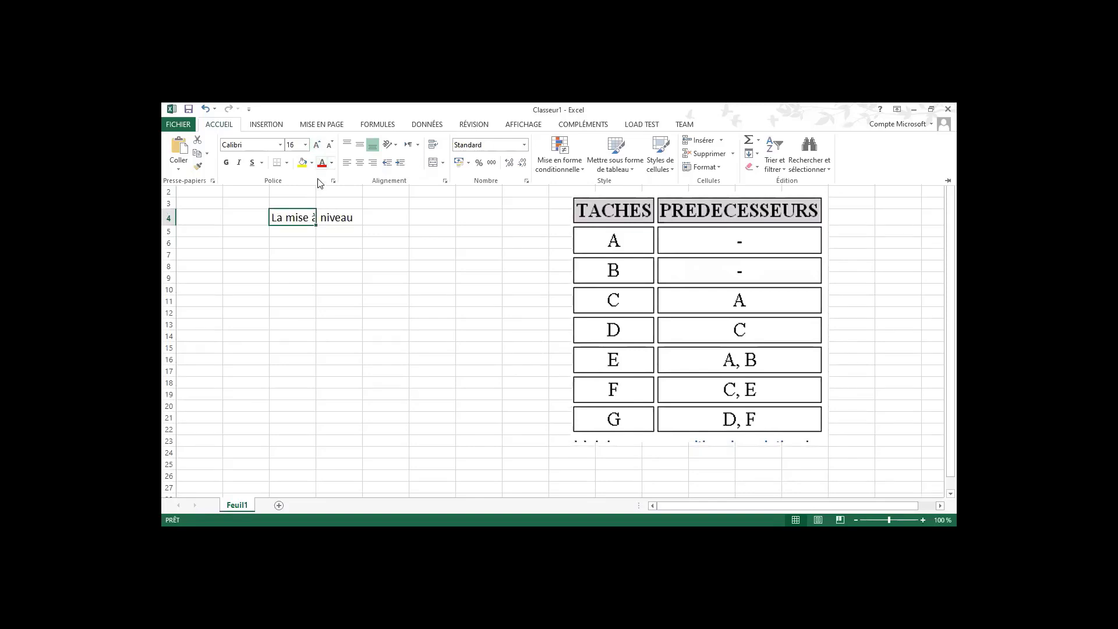
Step: Enter the label "Niveau1" in cell C7 below the title
{"action": "left_click", "coordinate": [286, 254]}
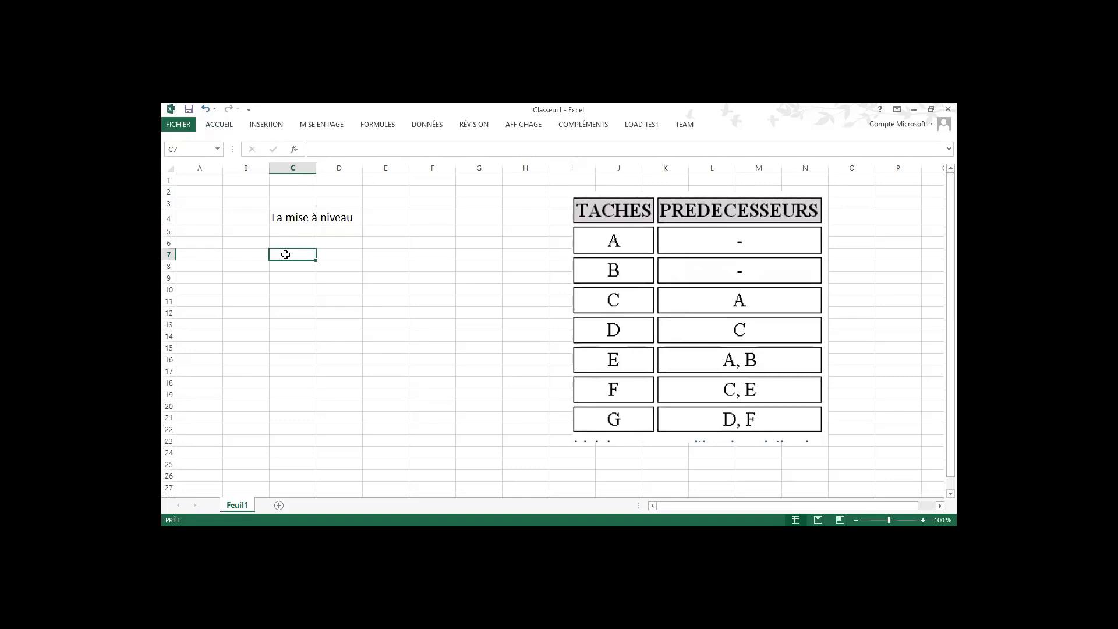
{"action": "type", "text": "Niveau"}
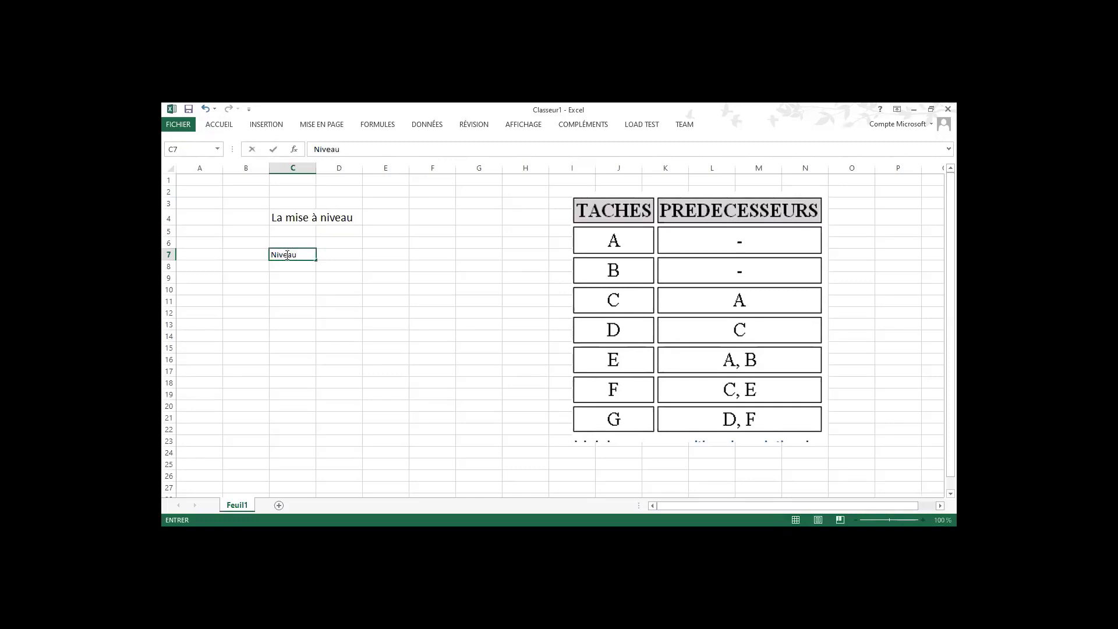
{"action": "type", "text": "1"}
{"action": "key", "text": "Tab"}
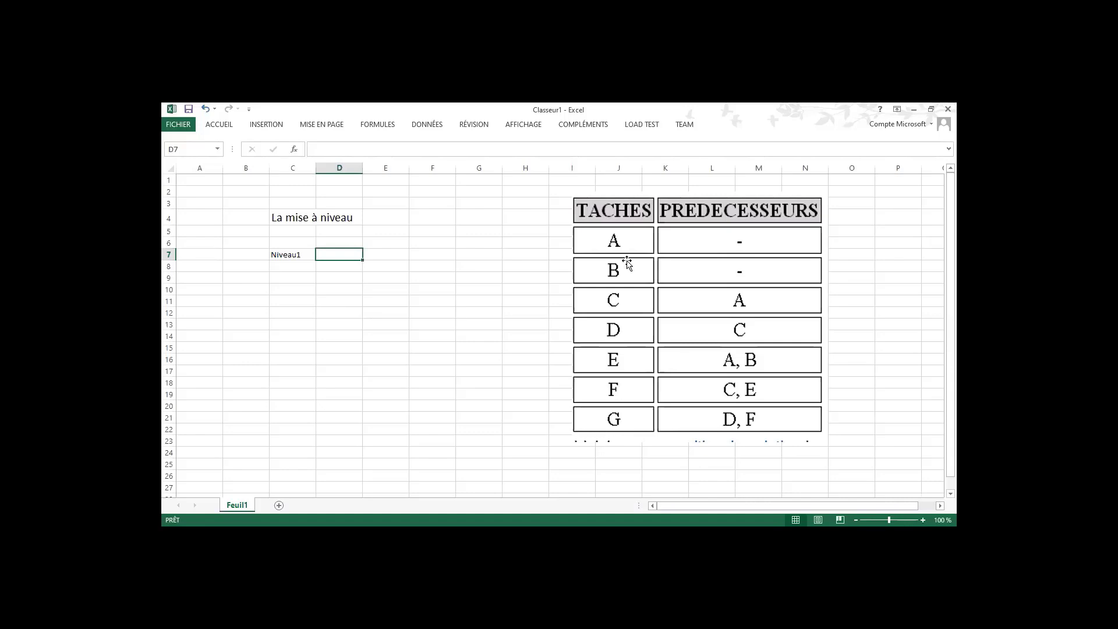
Step: Move the task table picture closer to the level list, starting in column F, and enter "A , B" in D7
{"action": "left_click_drag", "start_coordinate": [638, 250], "coordinate": [504, 235]}
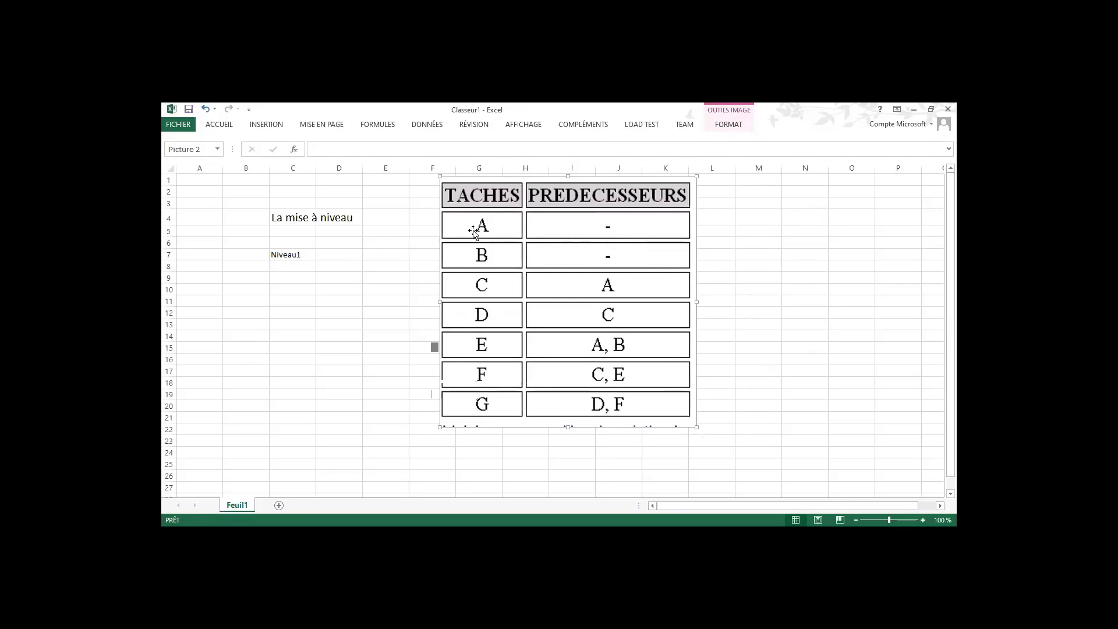
{"action": "left_click", "coordinate": [348, 256]}
{"action": "type", "text": "A , B"}
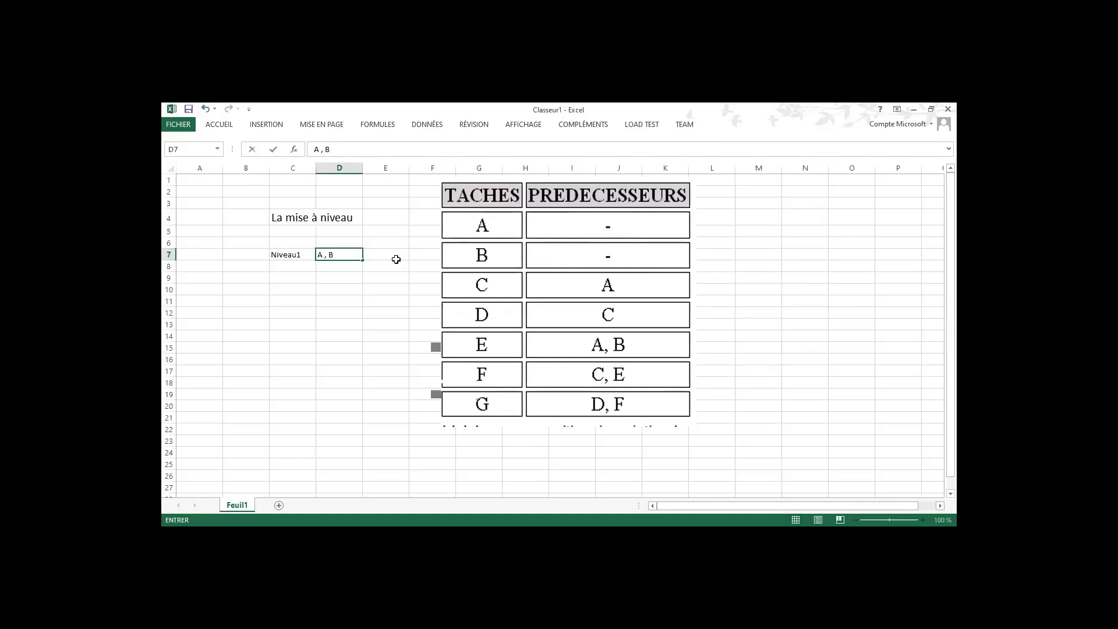
{"action": "key", "text": "Return"}
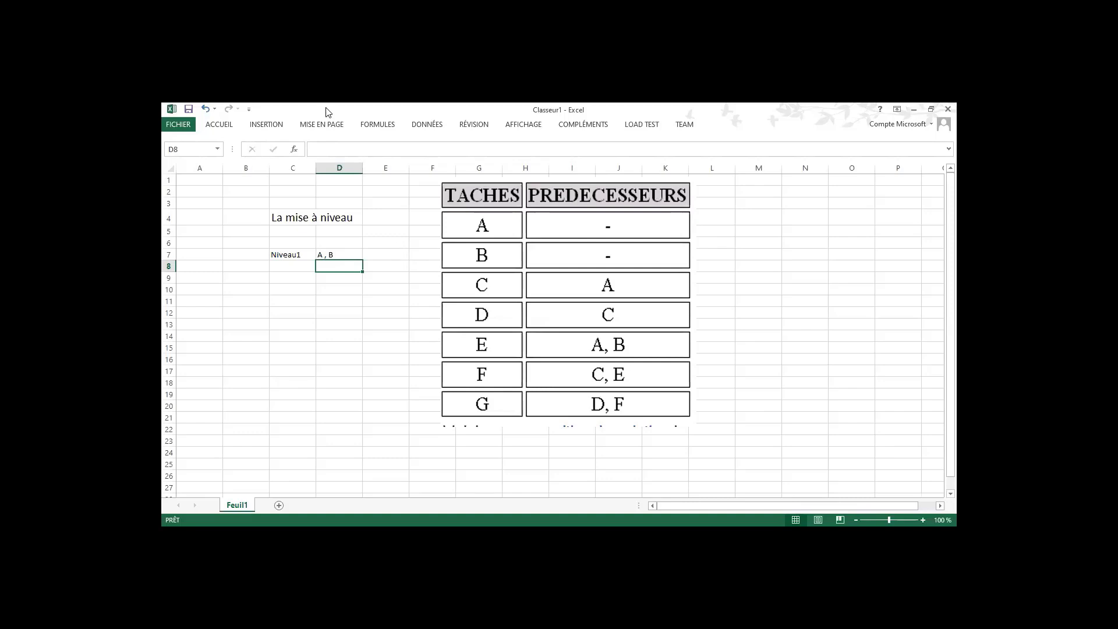
Step: Enter the label "Niveau2" in cell C8 under the first level
{"action": "left_click", "coordinate": [295, 267]}
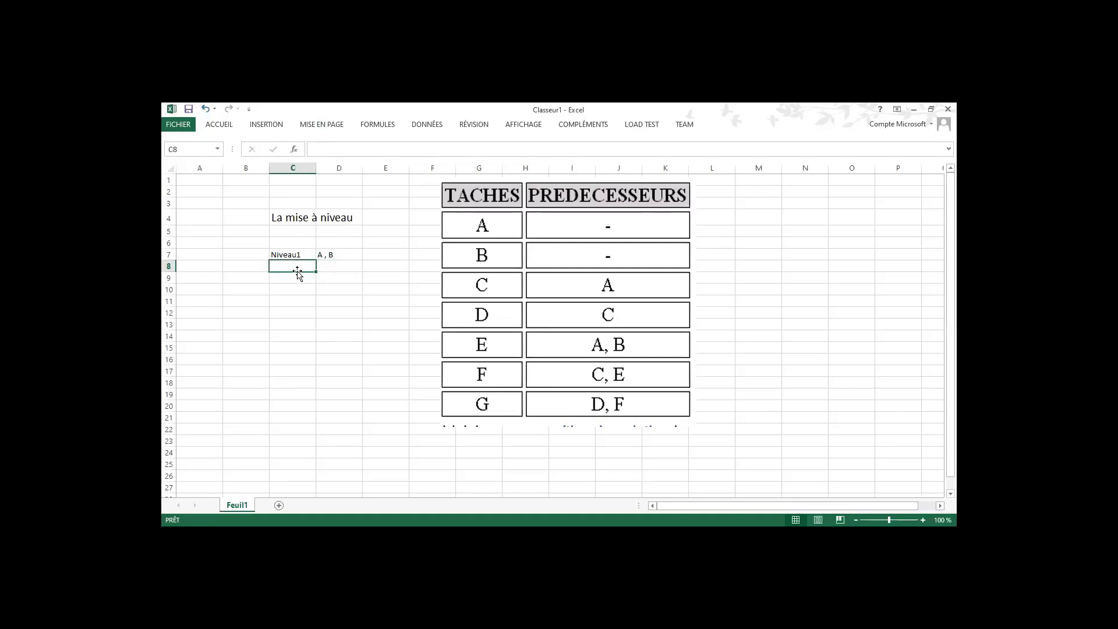
{"action": "type", "text": "Niveau1"}
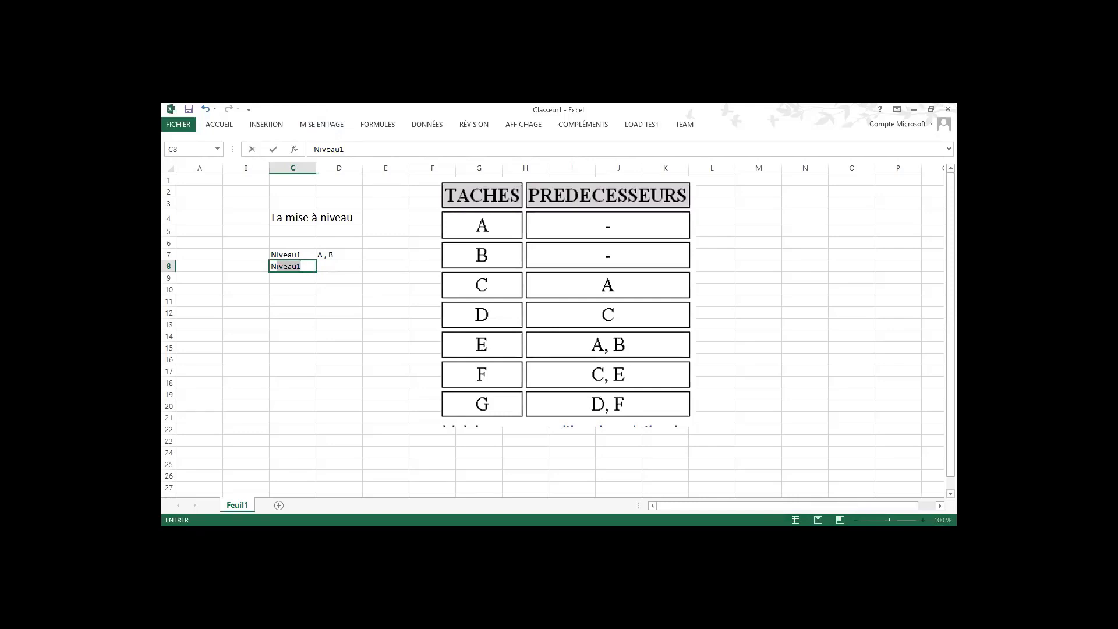
{"action": "left_click", "coordinate": [850, 481]}
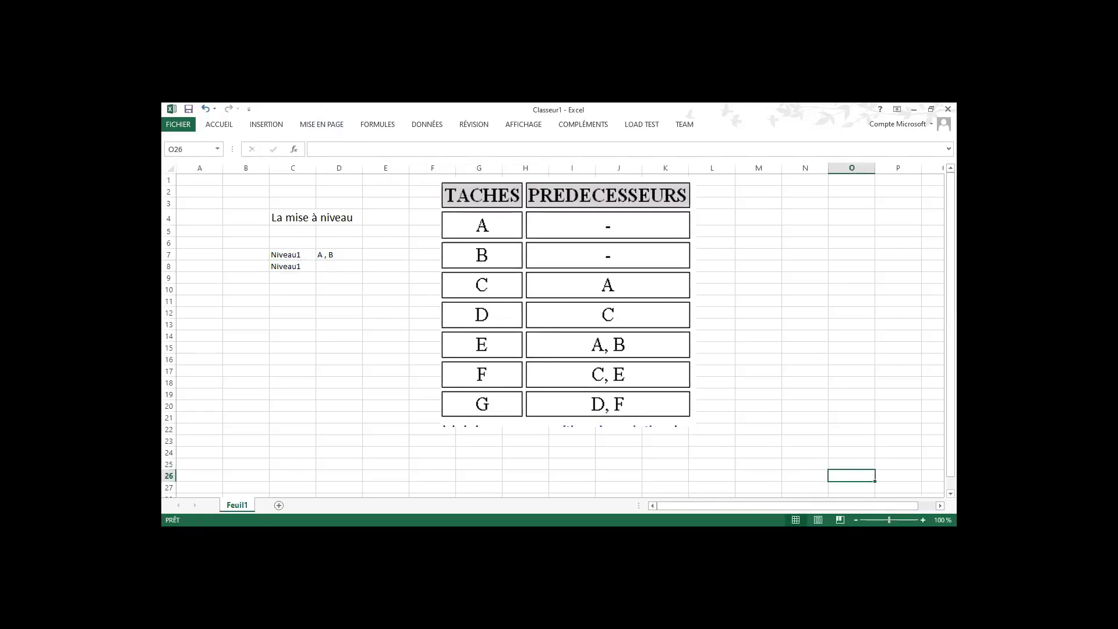
{"action": "scroll", "coordinate": [700, 507], "scroll_direction": "up", "scroll_amount": 2, "text": "ctrl"}
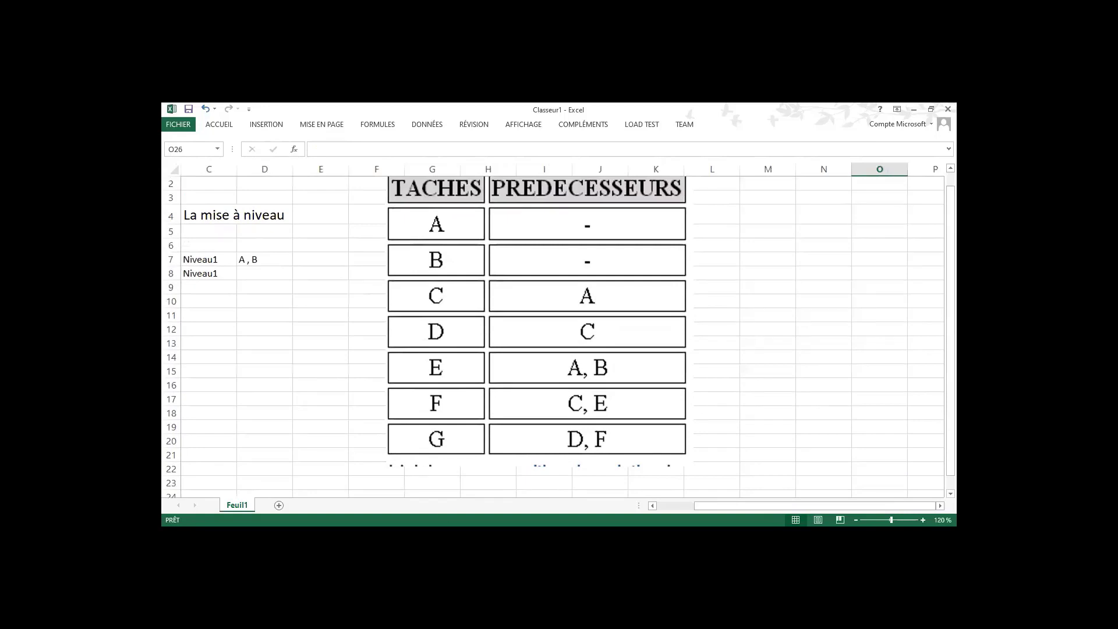
{"action": "left_click_drag", "start_coordinate": [700, 505], "coordinate": [664, 506]}
{"action": "double_click", "coordinate": [322, 273]}
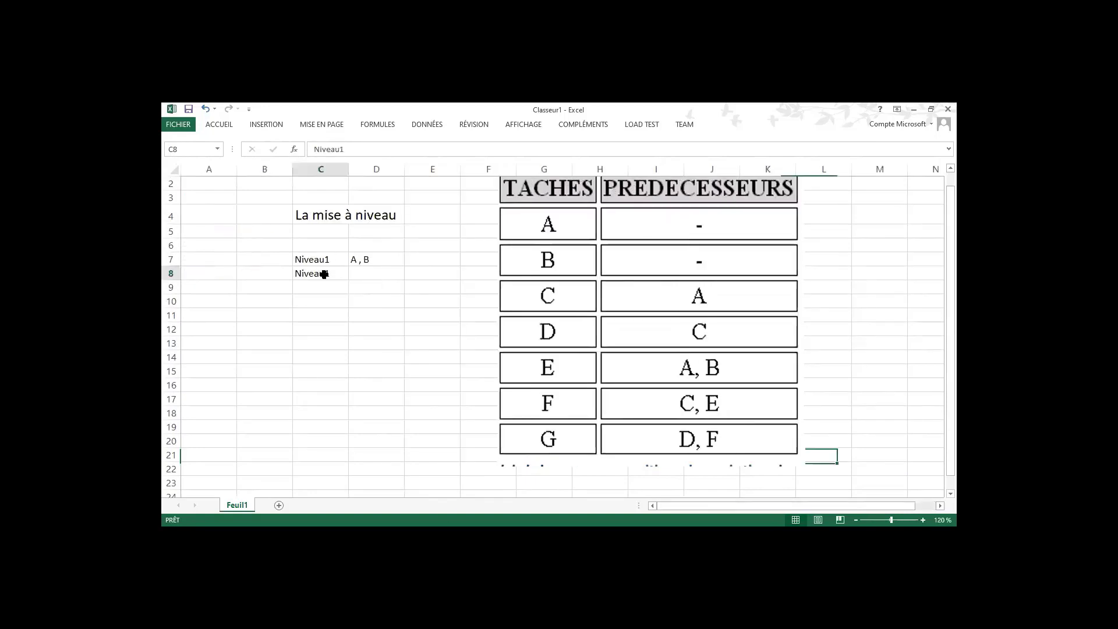
{"action": "key", "text": "BackSpace"}
{"action": "type", "text": "2"}
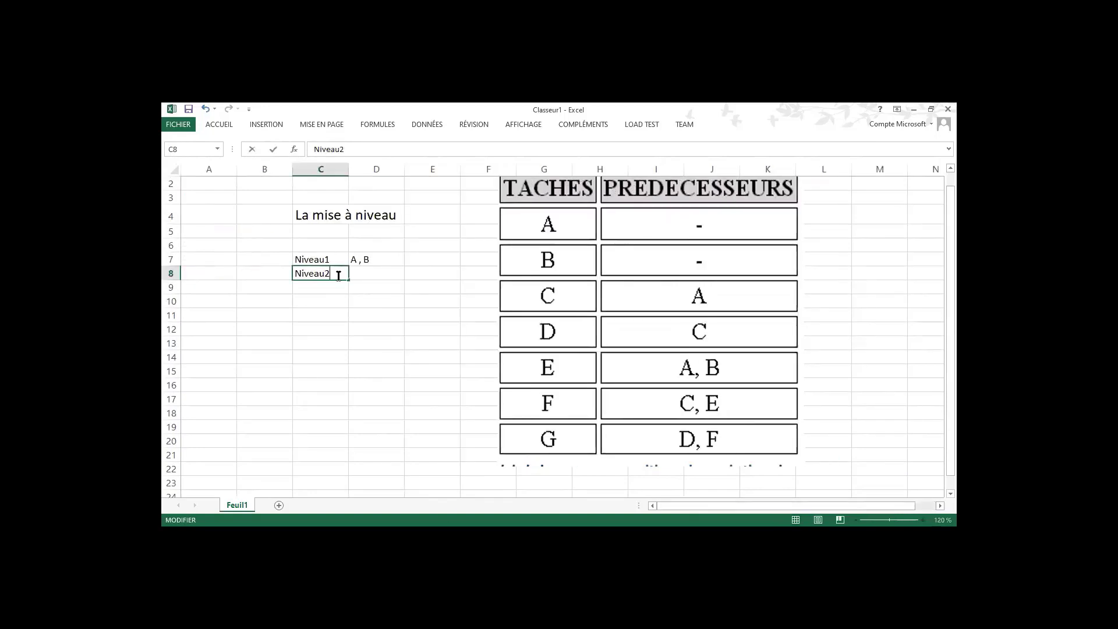
{"action": "key", "text": "Return"}
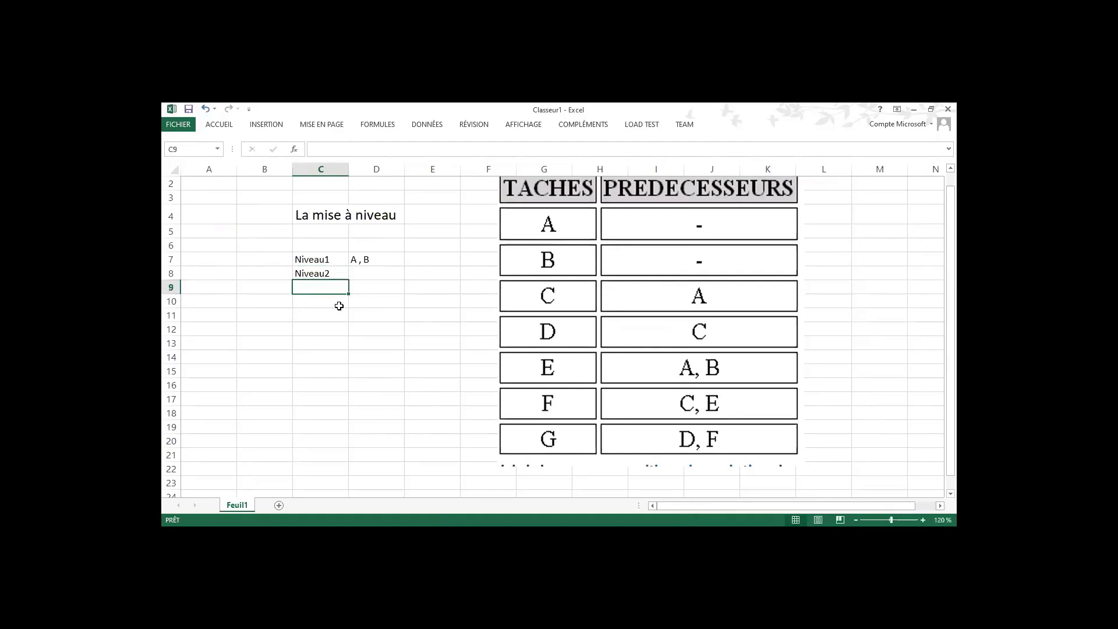
Step: Enter "C, E" in D8 as the tasks of Niveau2
{"action": "left_click", "coordinate": [379, 275]}
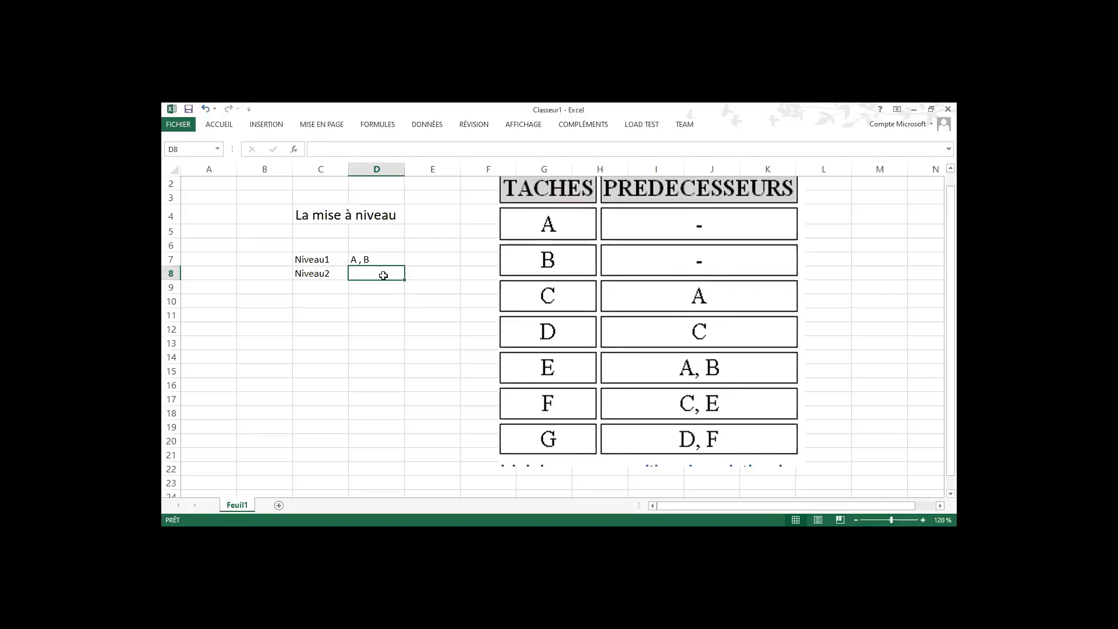
{"action": "type", "text": "C"}
{"action": "key", "text": "Return"}
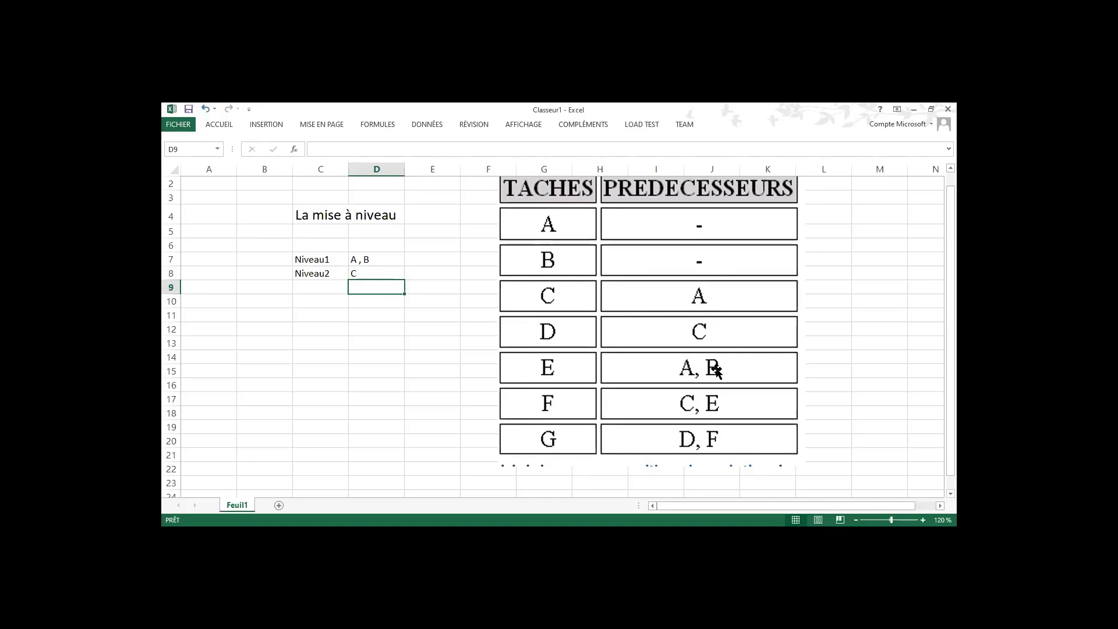
{"action": "left_click", "coordinate": [380, 274]}
{"action": "double_click", "coordinate": [392, 281]}
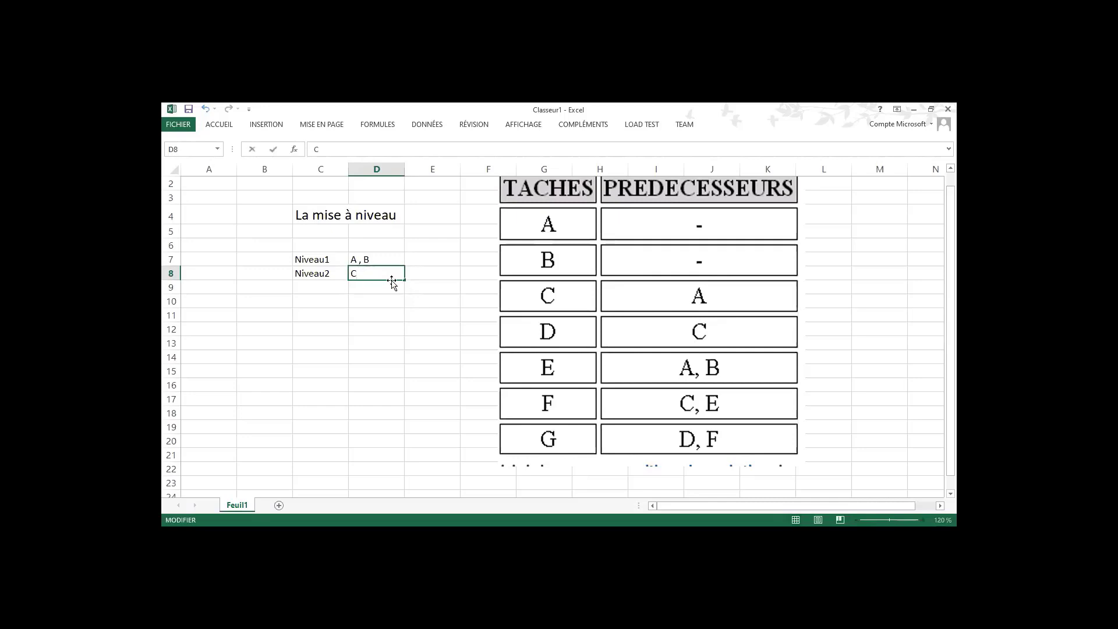
{"action": "type", "text": ", E"}
{"action": "left_click", "coordinate": [383, 300]}
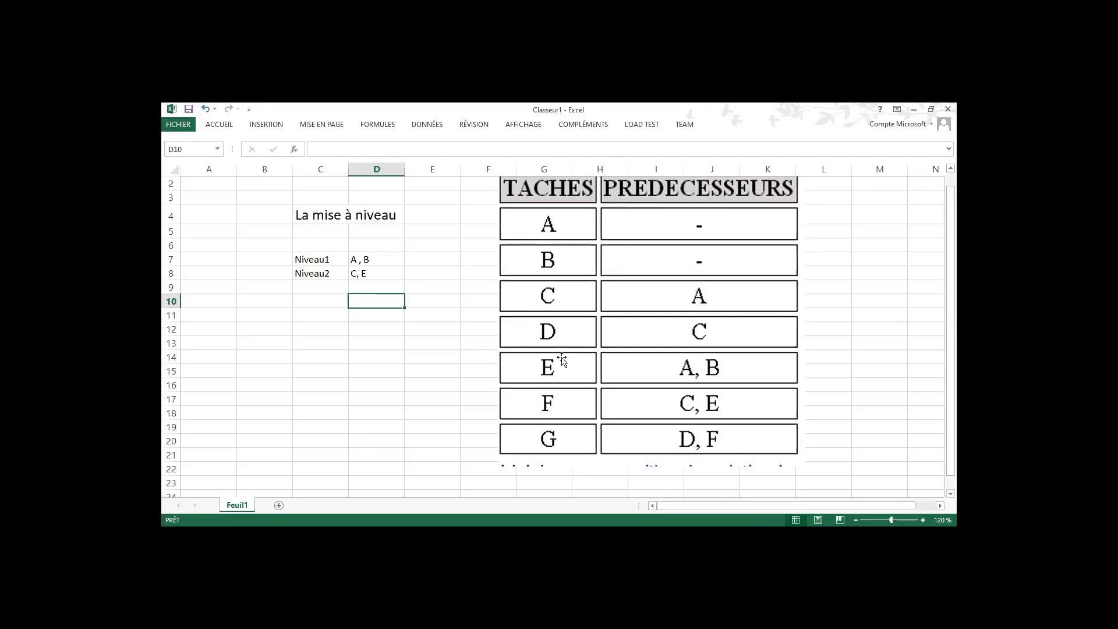
Step: Enter the note "7 taches" in E4 beside the title
{"action": "left_click", "coordinate": [437, 217]}
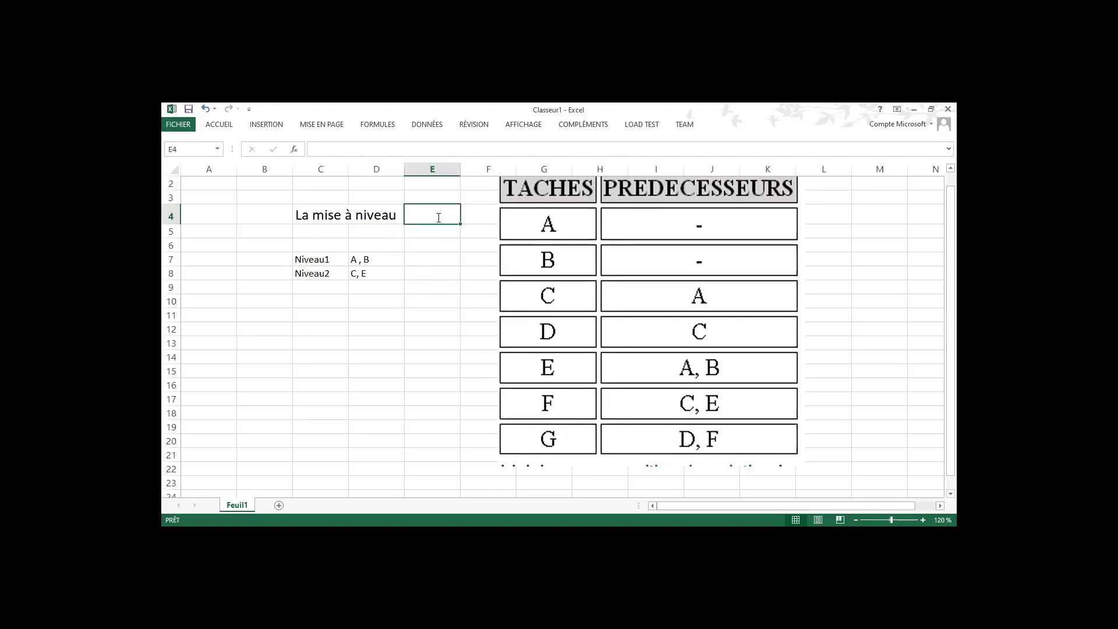
{"action": "type", "text": "7 tach"}
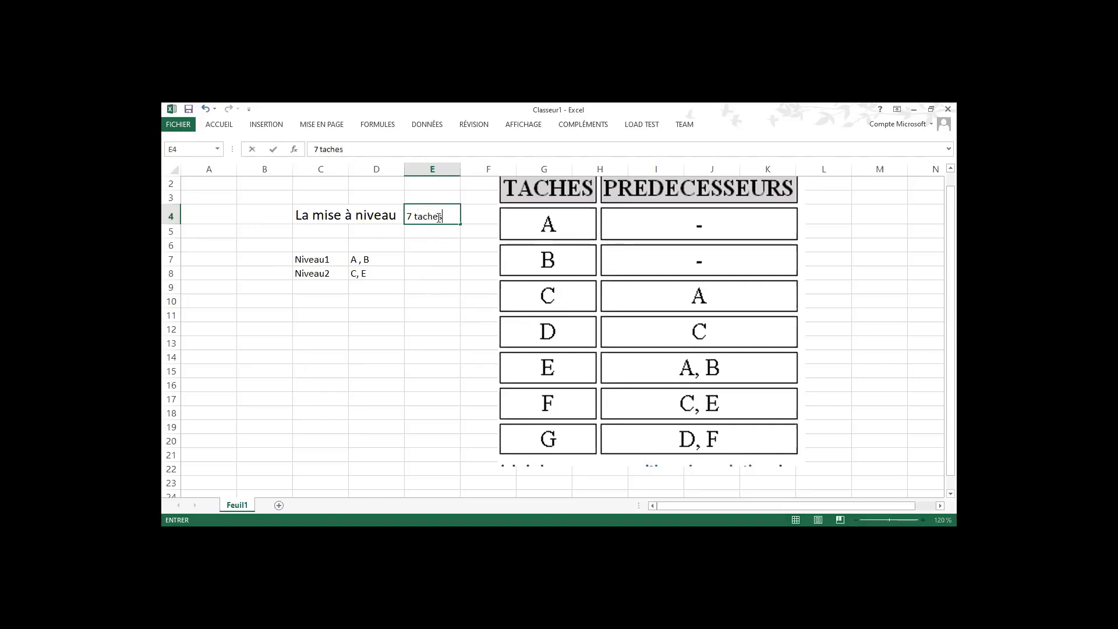
{"action": "type", "text": "es"}
{"action": "key", "text": "Return"}
{"action": "left_click", "coordinate": [422, 262]}
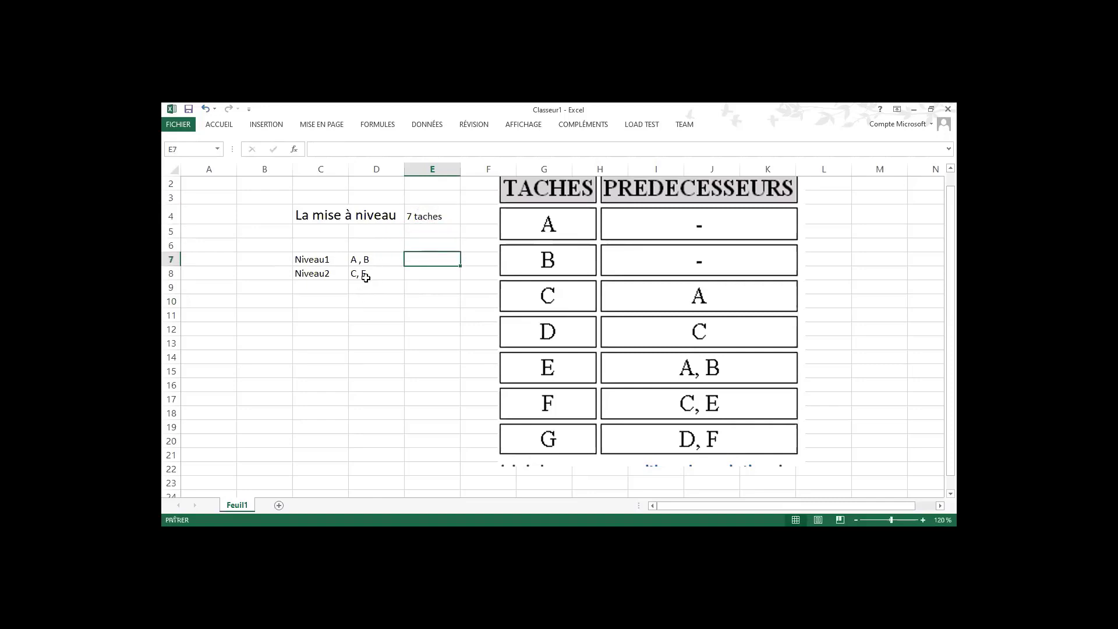
Step: Enter the label "Niveau3" in cell C9
{"action": "left_click", "coordinate": [328, 285]}
{"action": "type", "text": "Nivea"}
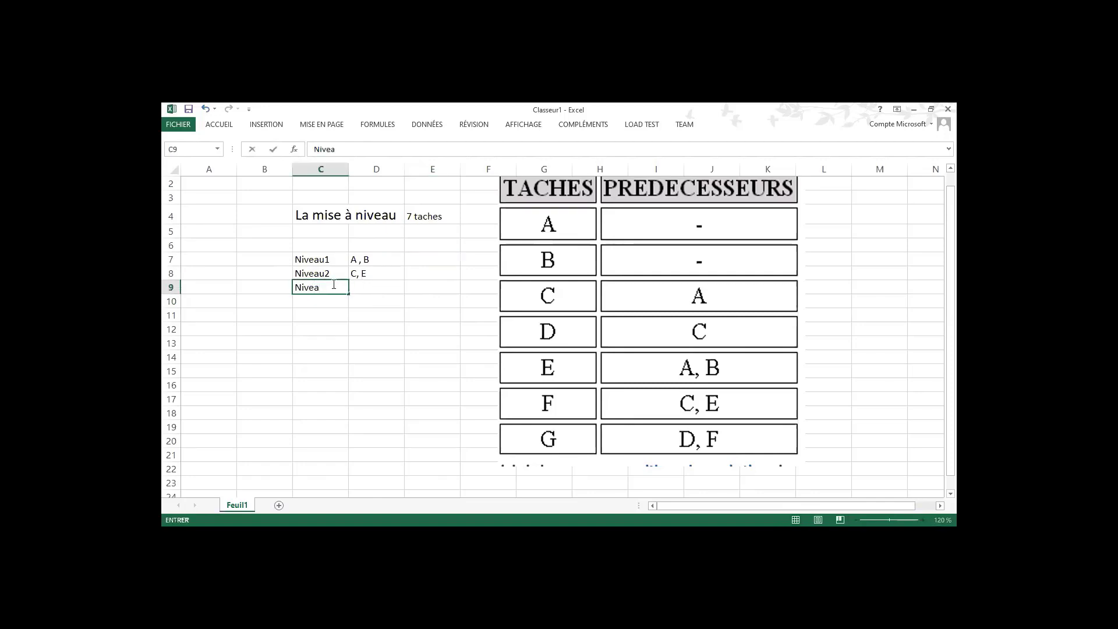
{"action": "type", "text": "u3"}
{"action": "key", "text": "Return"}
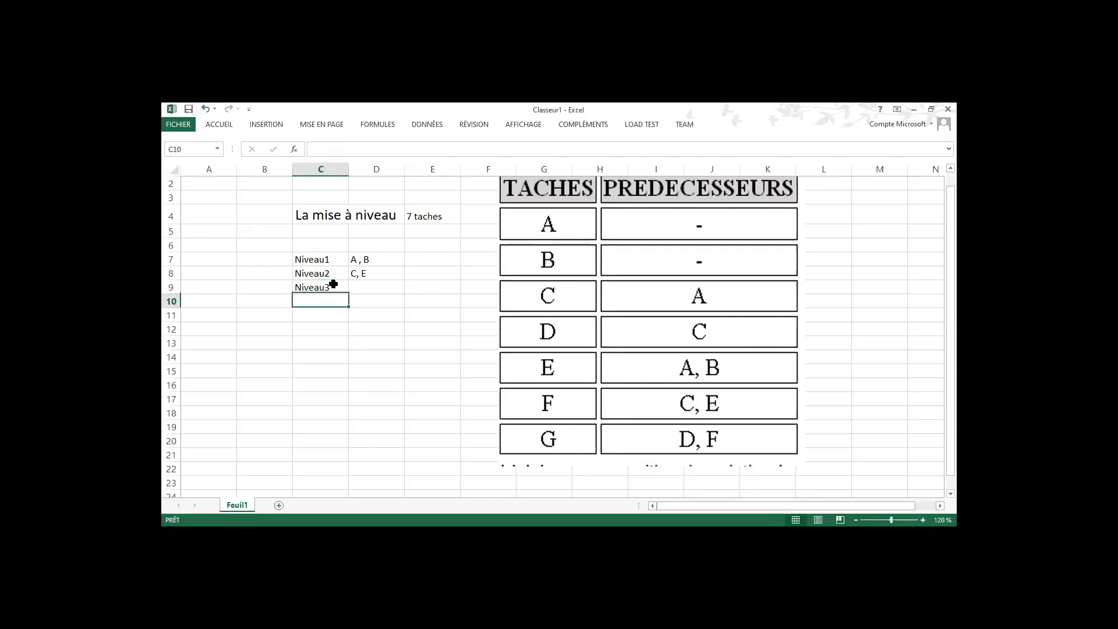
Step: Enter "D, F" in D9 as the tasks of Niveau3
{"action": "left_click", "coordinate": [375, 277]}
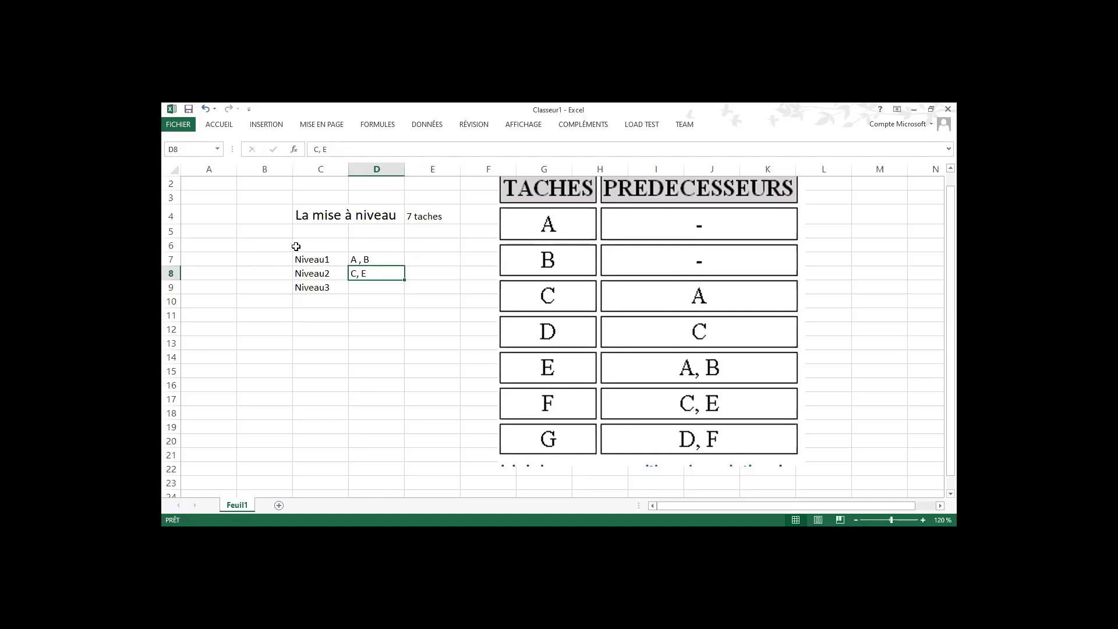
{"action": "left_click", "coordinate": [363, 288]}
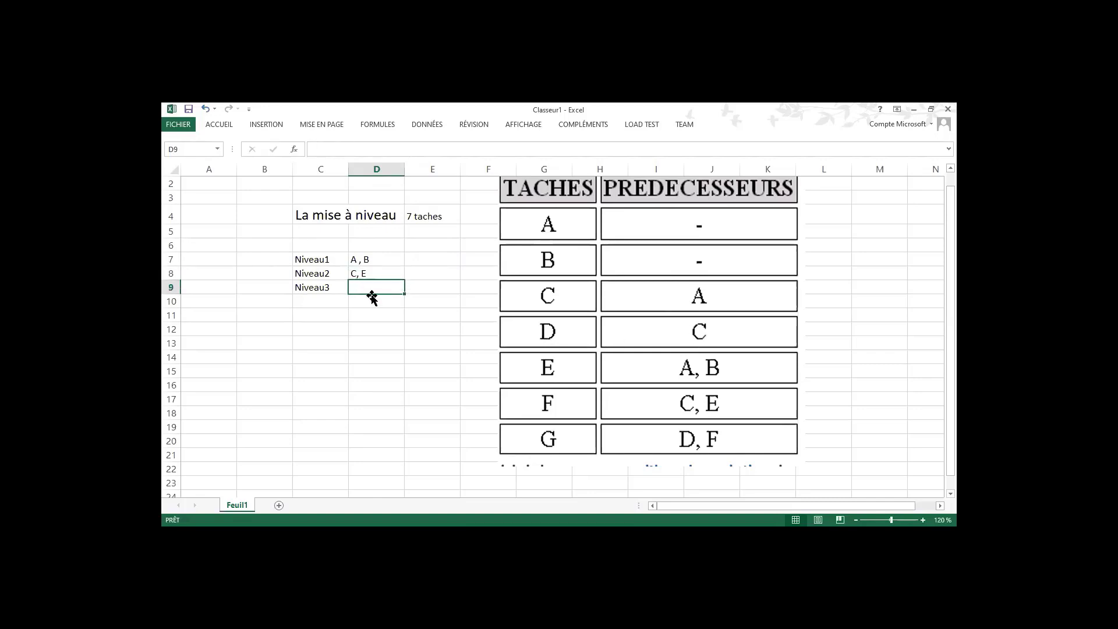
{"action": "type", "text": "D"}
{"action": "left_click", "coordinate": [379, 301]}
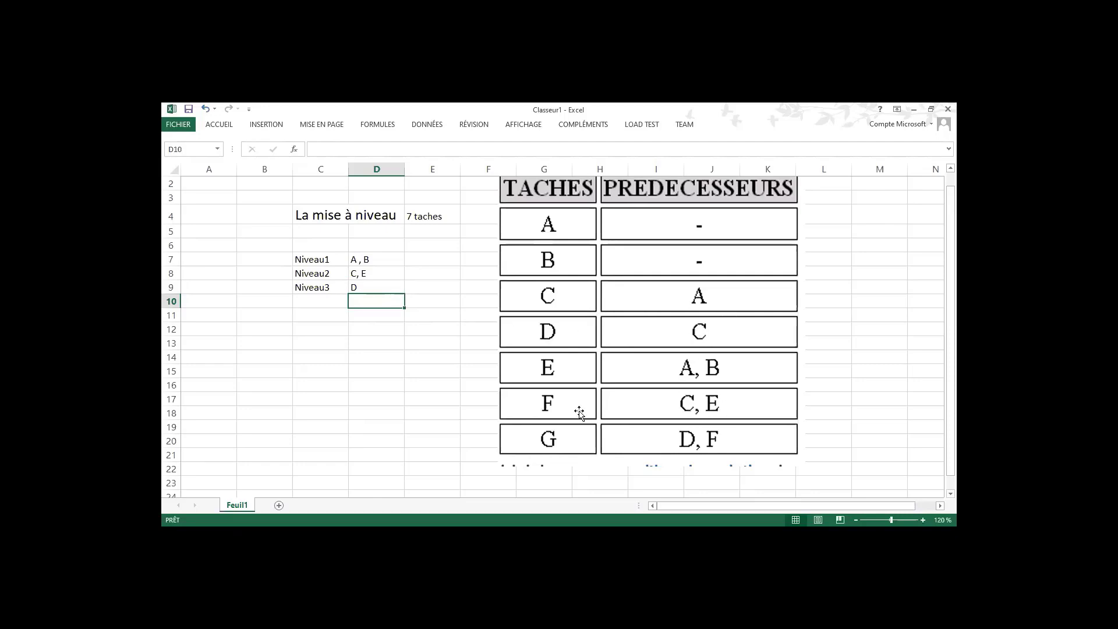
{"action": "left_click", "coordinate": [379, 289]}
{"action": "double_click", "coordinate": [379, 288]}
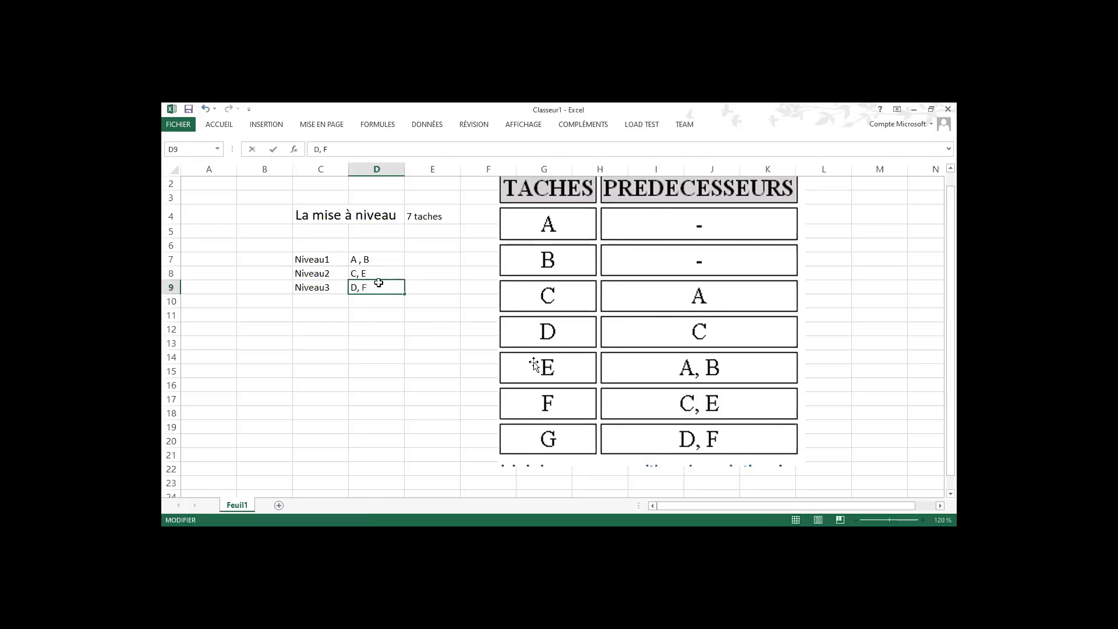
{"action": "type", "text": ", F"}
{"action": "key", "text": "Return"}
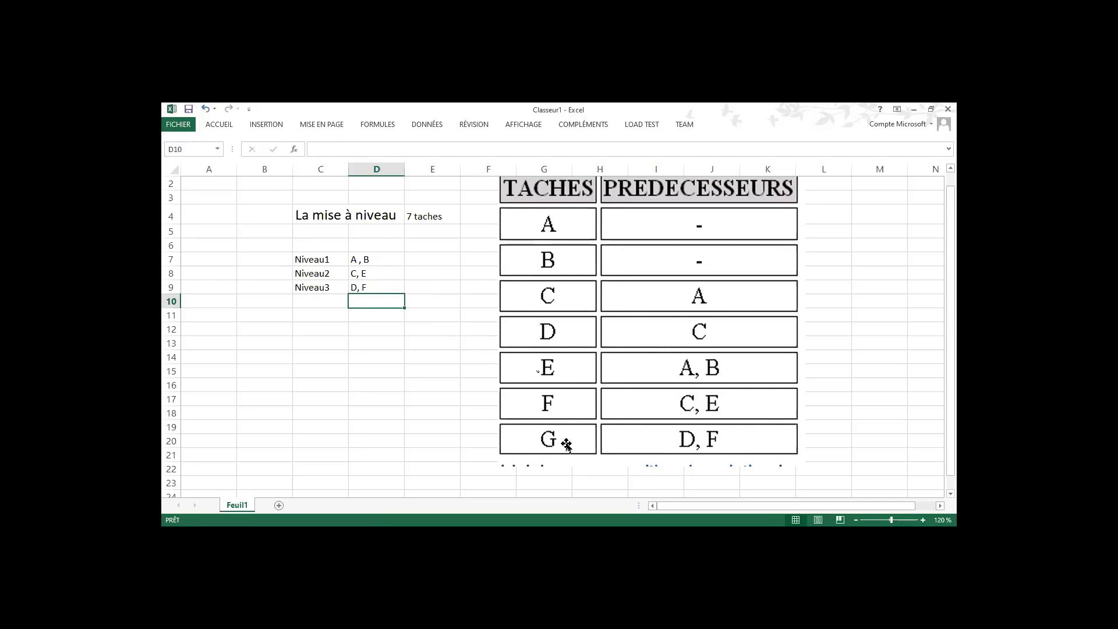
Step: Add the label "Niveau4" in C10 with task "G" in D10
{"action": "left_click", "coordinate": [330, 302]}
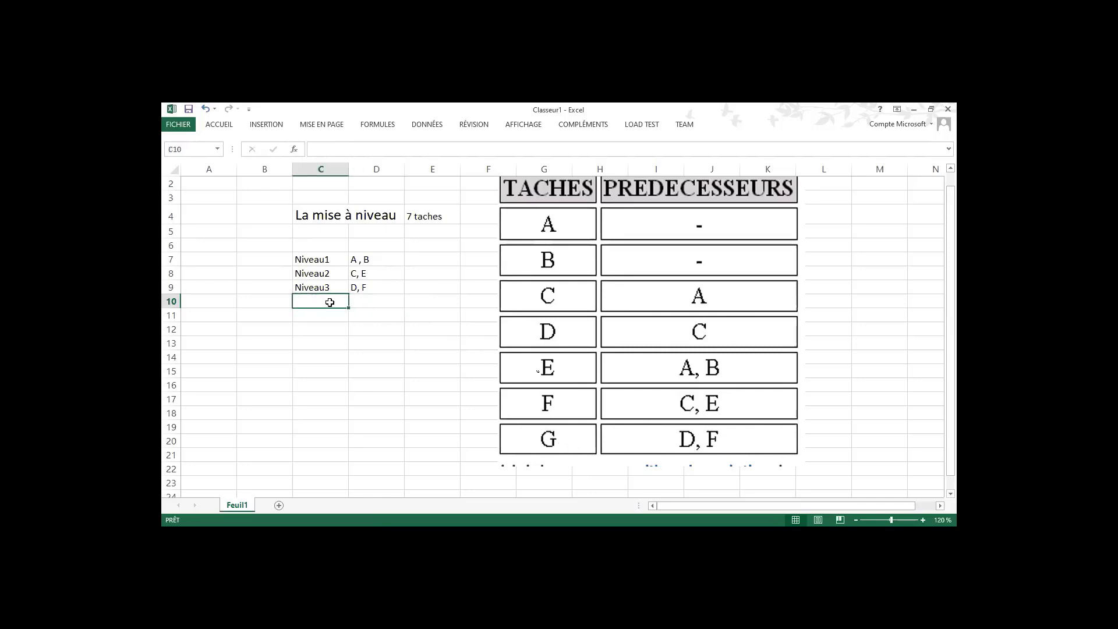
{"action": "type", "text": "Niveau"}
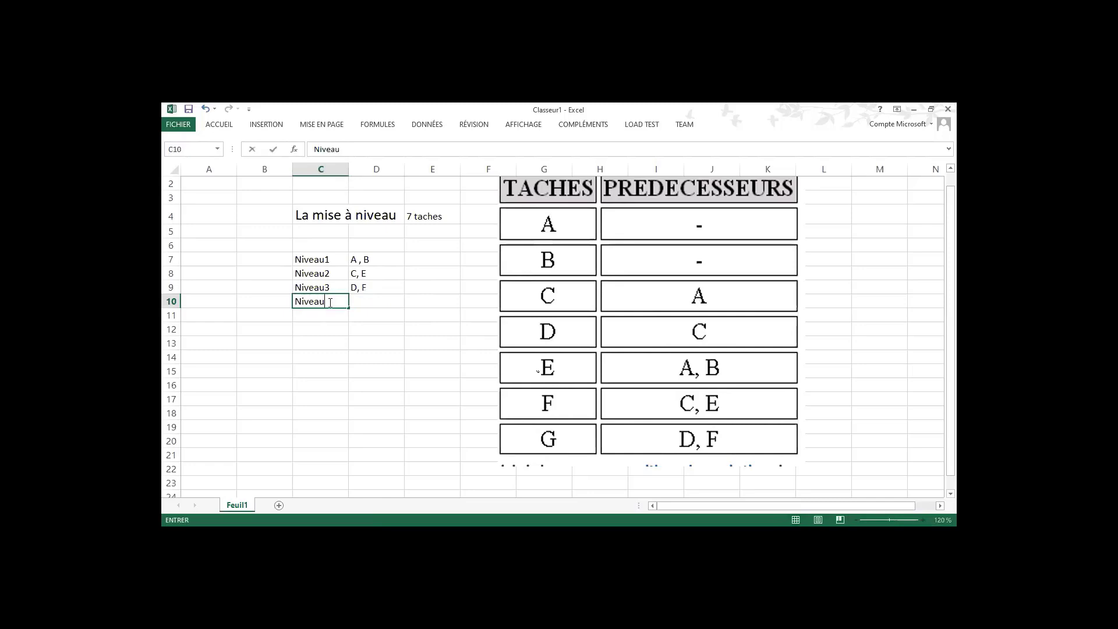
{"action": "type", "text": "4"}
{"action": "key", "text": "Return"}
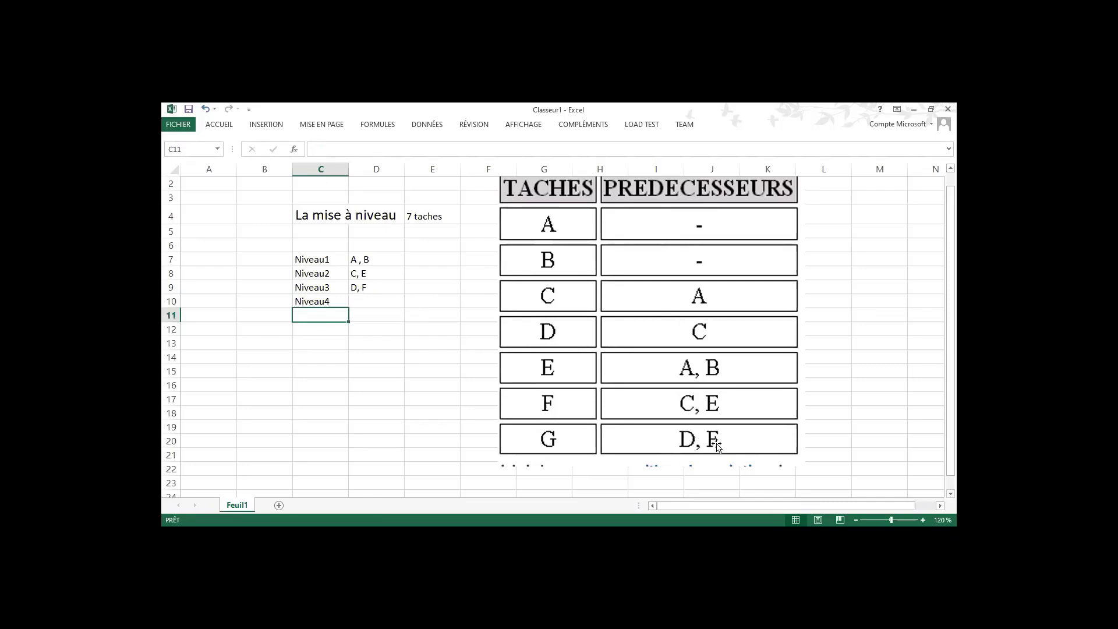
{"action": "left_click", "coordinate": [386, 307]}
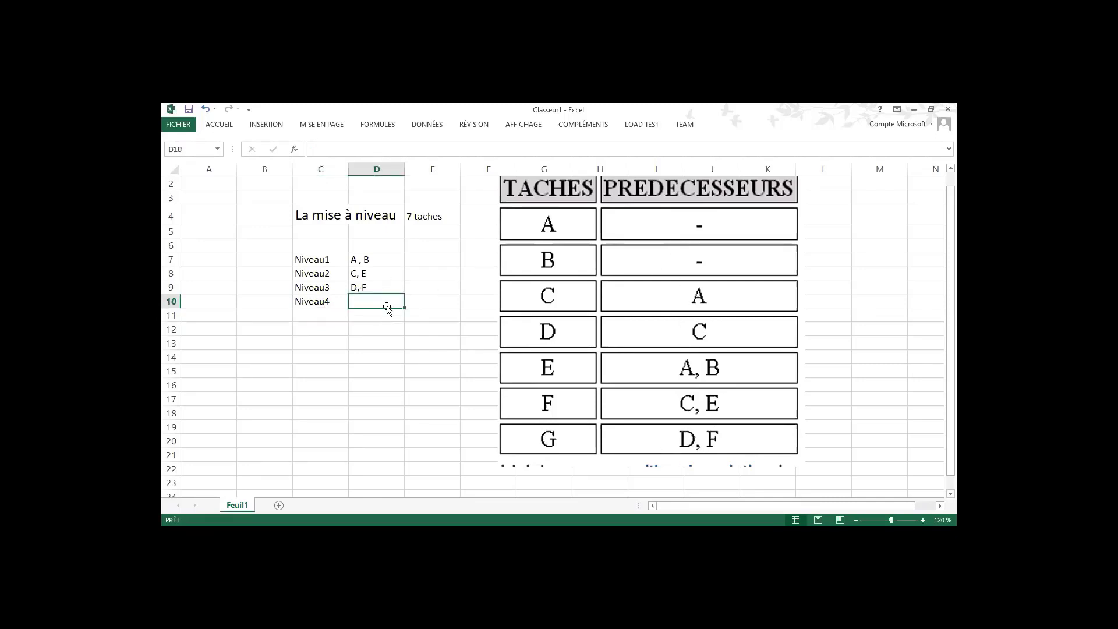
{"action": "type", "text": "G"}
{"action": "key", "text": "Return"}
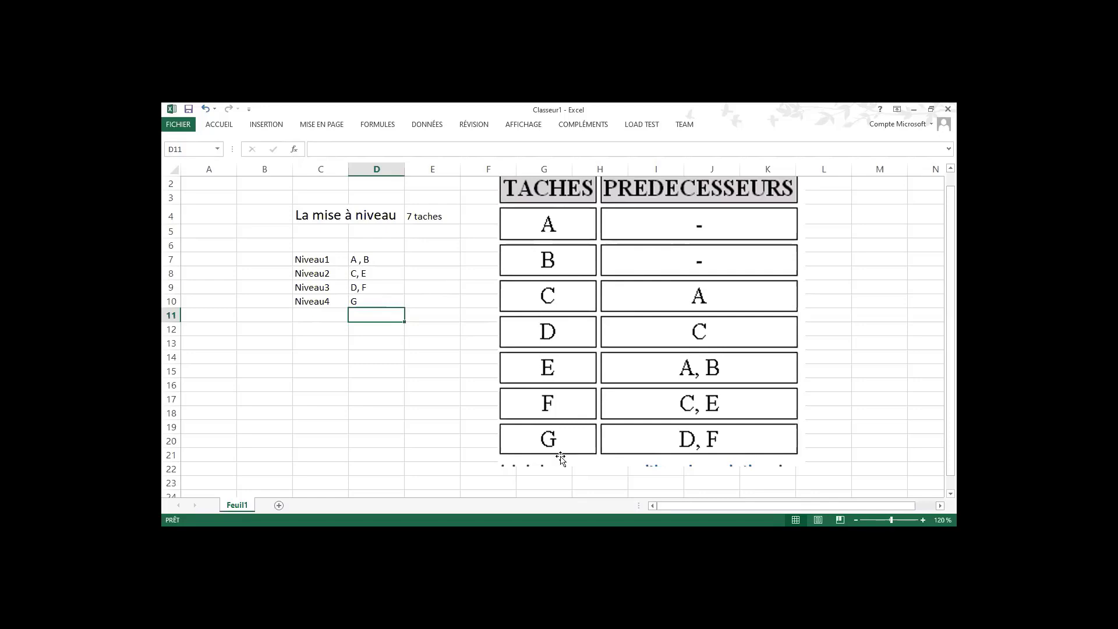
Step: Review the finished level list in C4:E10 and compare each level's tasks with the predecessor table
{"action": "left_click_drag", "start_coordinate": [322, 260], "coordinate": [387, 302]}
{"action": "left_click", "coordinate": [367, 355]}
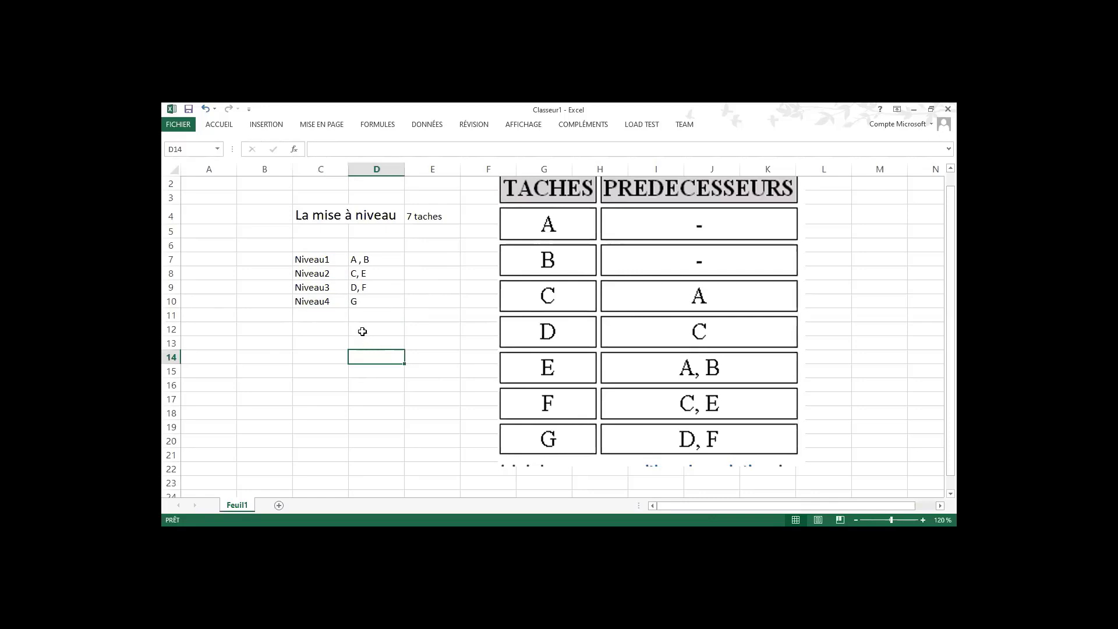
{"action": "left_click_drag", "start_coordinate": [302, 215], "coordinate": [447, 299]}
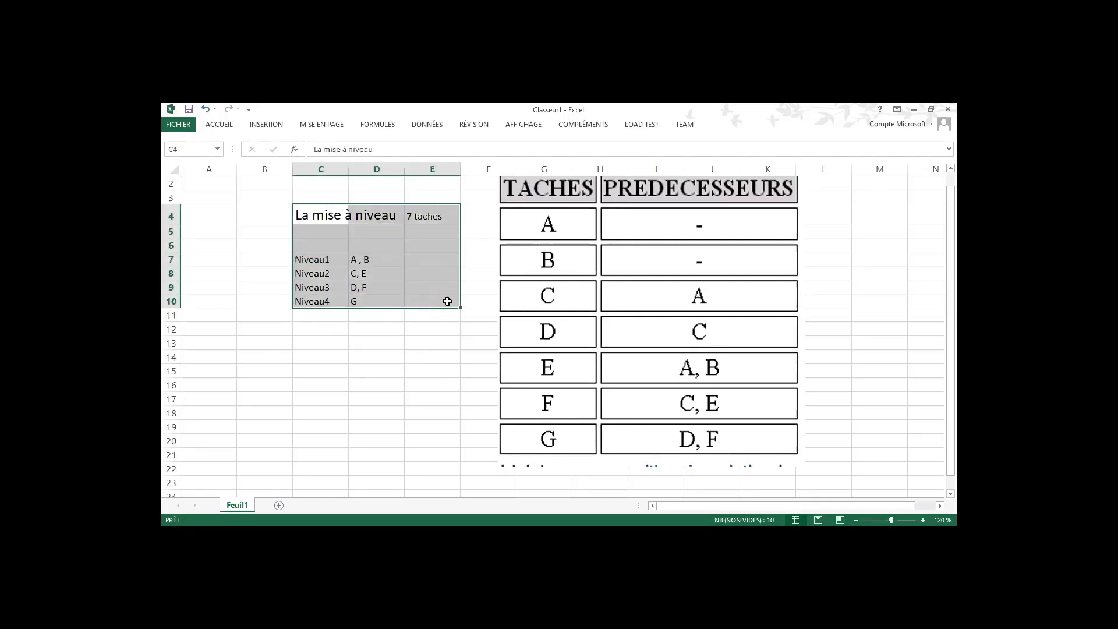
{"action": "left_click", "coordinate": [358, 339]}
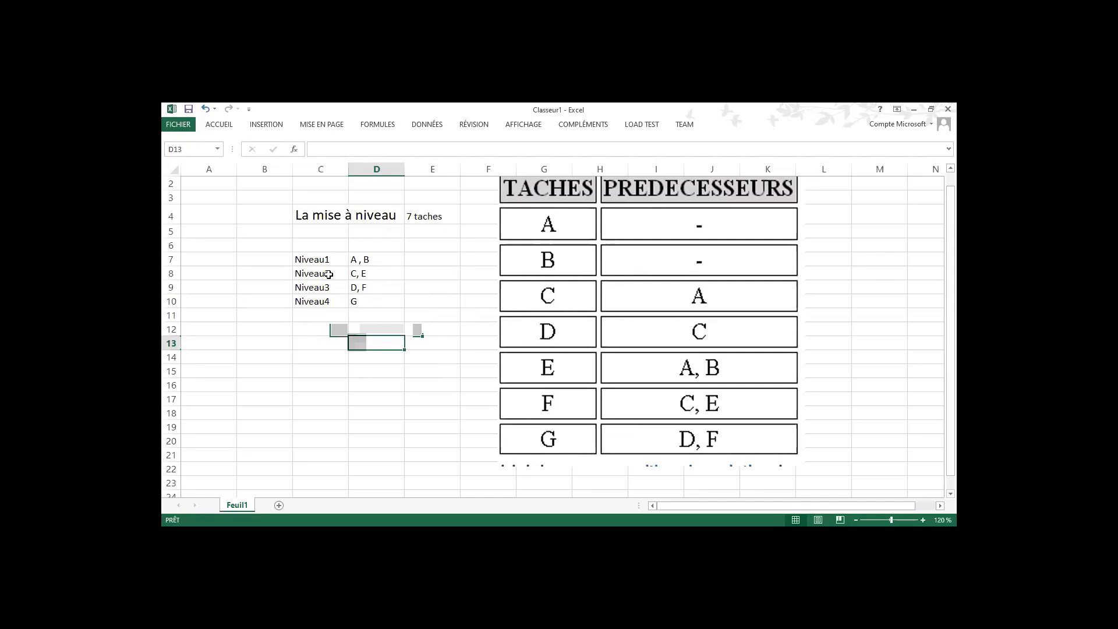
{"action": "left_click", "coordinate": [356, 259]}
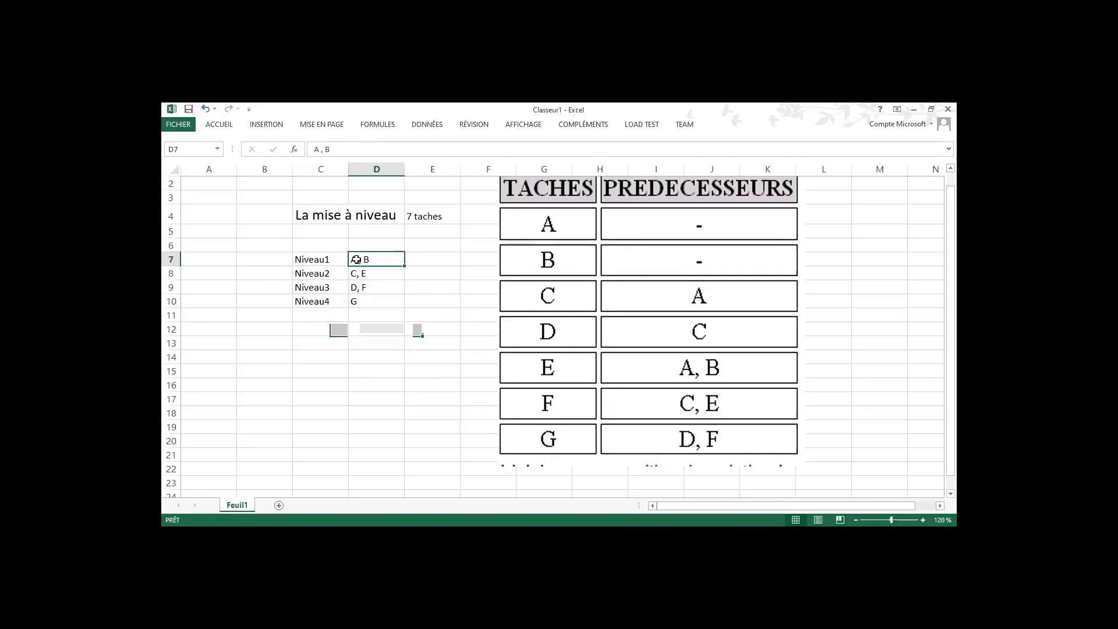
{"action": "left_click", "coordinate": [364, 274]}
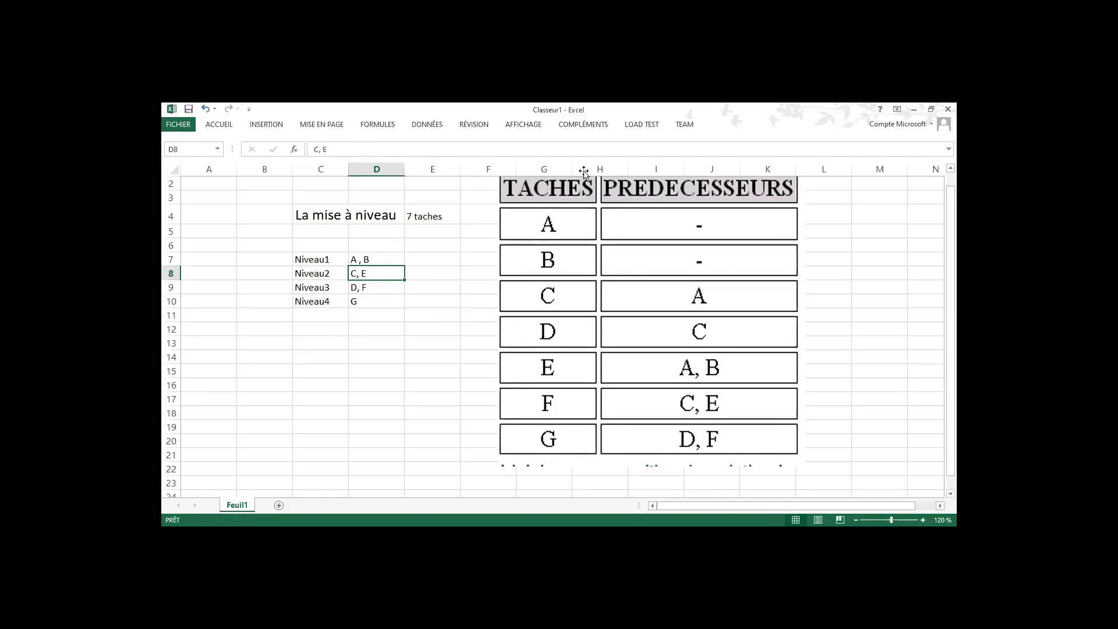
{"action": "left_click", "coordinate": [369, 302]}
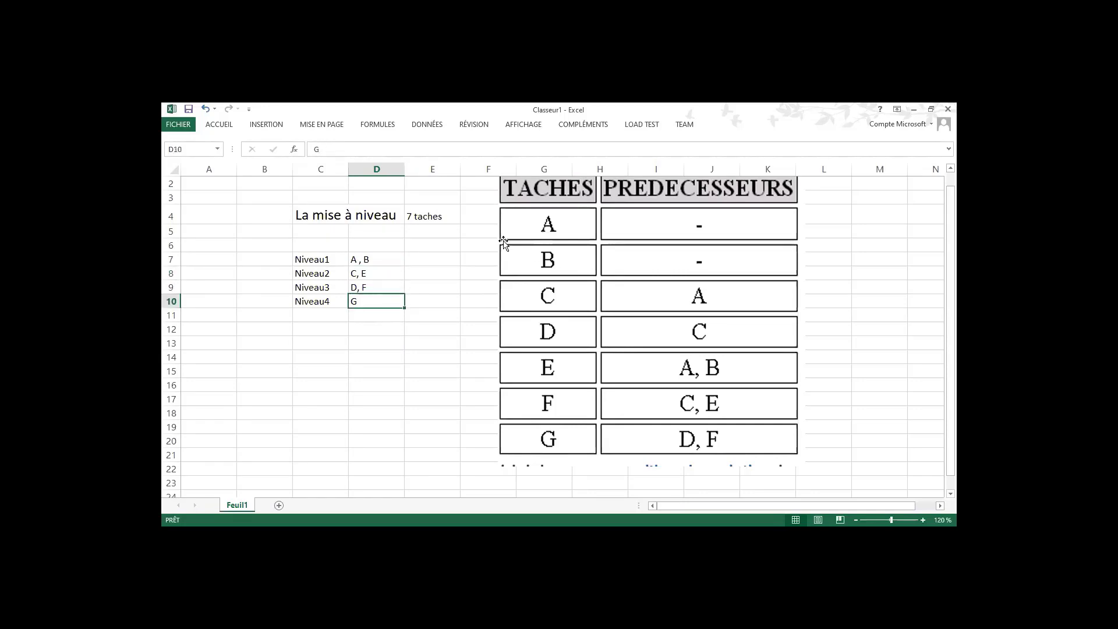